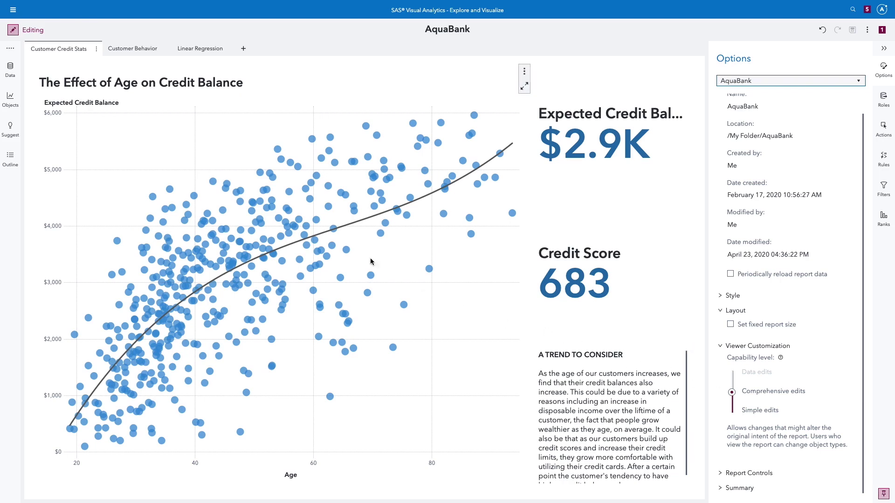
# Leave editing mode for the AquaBank report and show its Customer Behavior page.
pyautogui.click(17, 31)
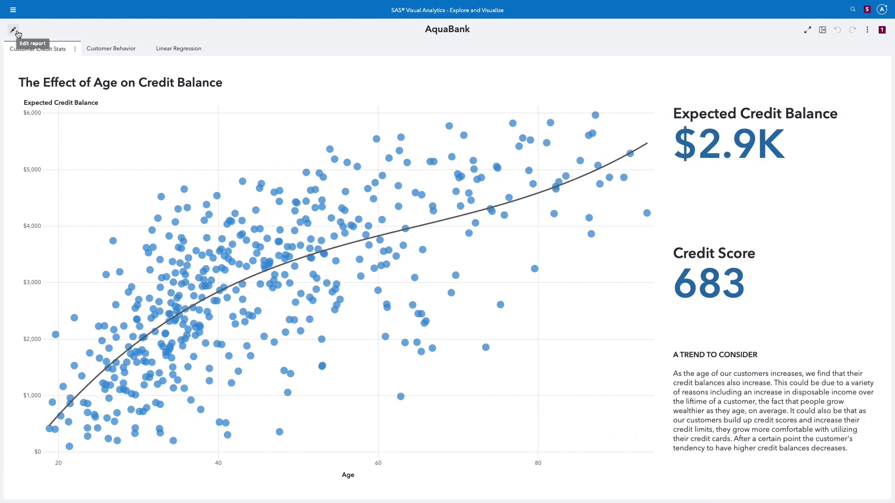
pyautogui.click(96, 52)
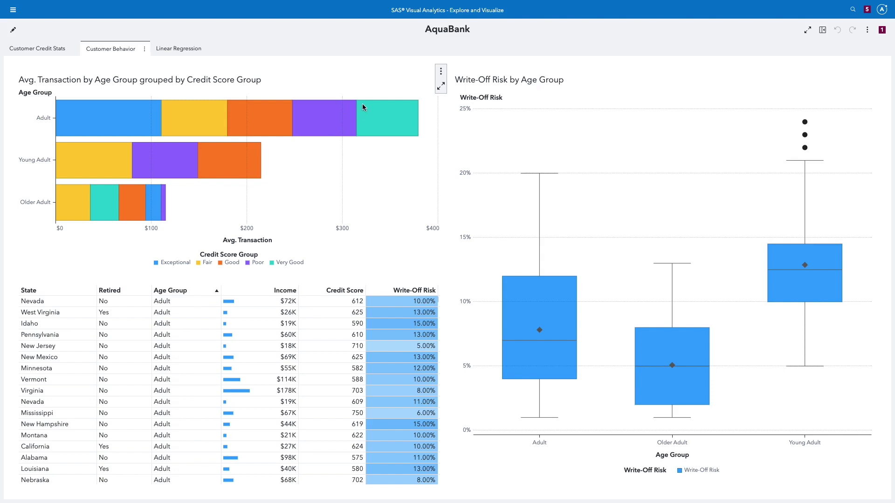
# Sort the Avg. Transaction by Age Group bar chart by Avg. Transaction in ascending order.
pyautogui.rightClick(333, 163)
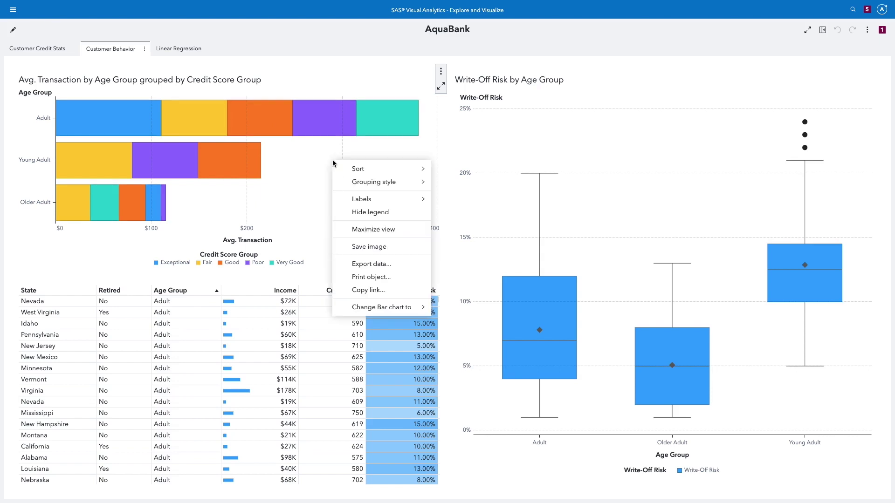
pyautogui.moveTo(359, 172)
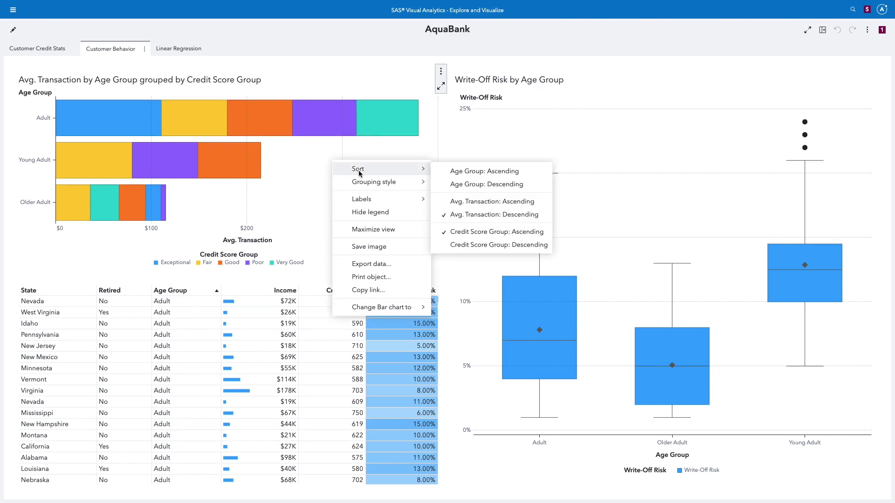
pyautogui.click(525, 202)
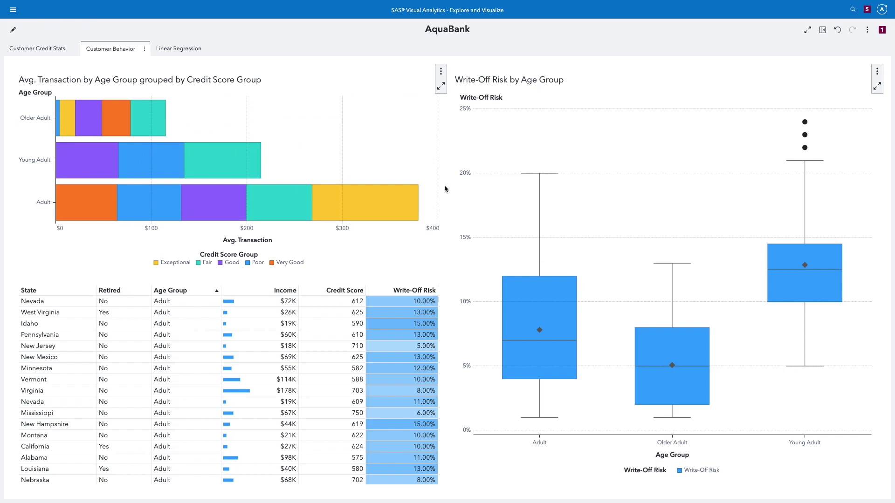
# Change the grouping style of the Avg. Transaction bar chart to Clustered.
pyautogui.rightClick(300, 150)
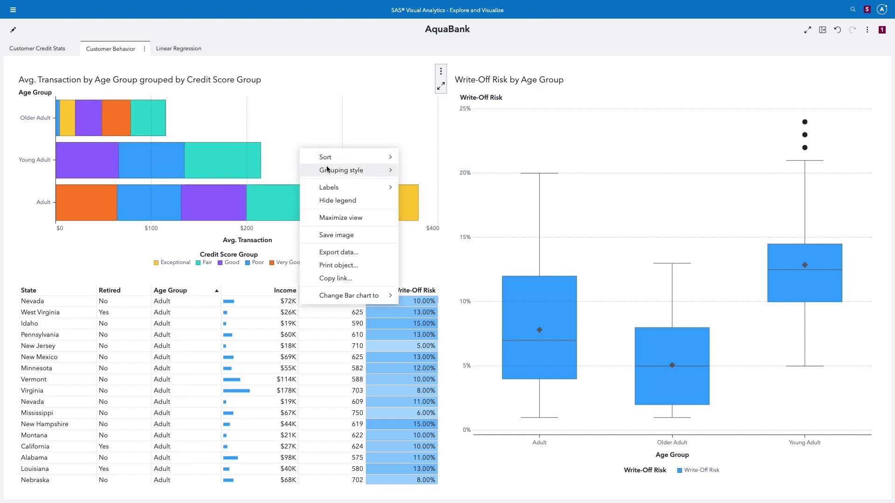
pyautogui.moveTo(328, 171)
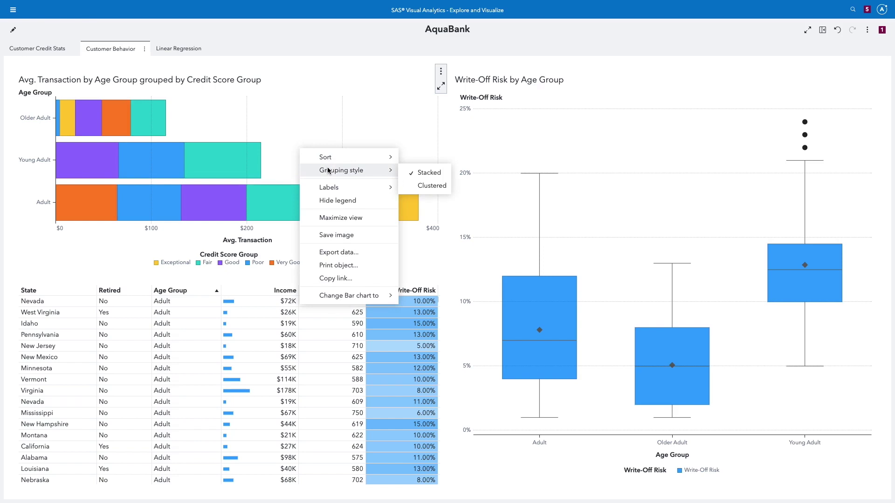
pyautogui.click(433, 185)
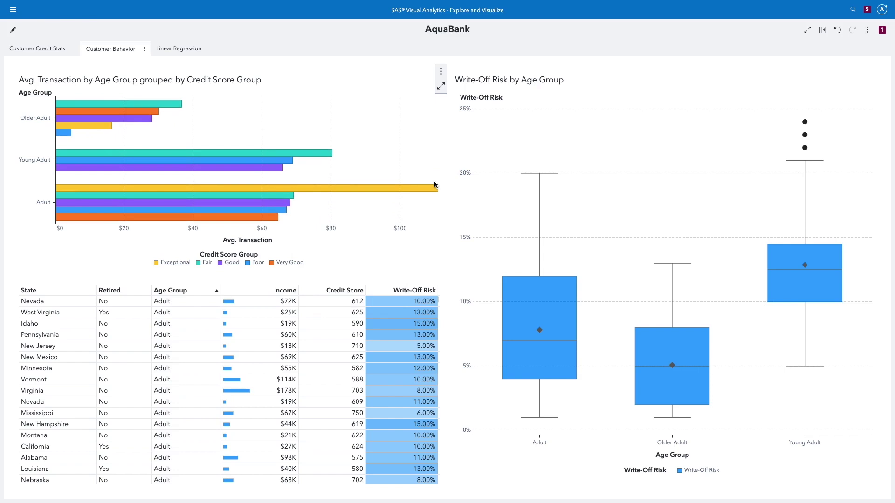
pyautogui.rightClick(368, 162)
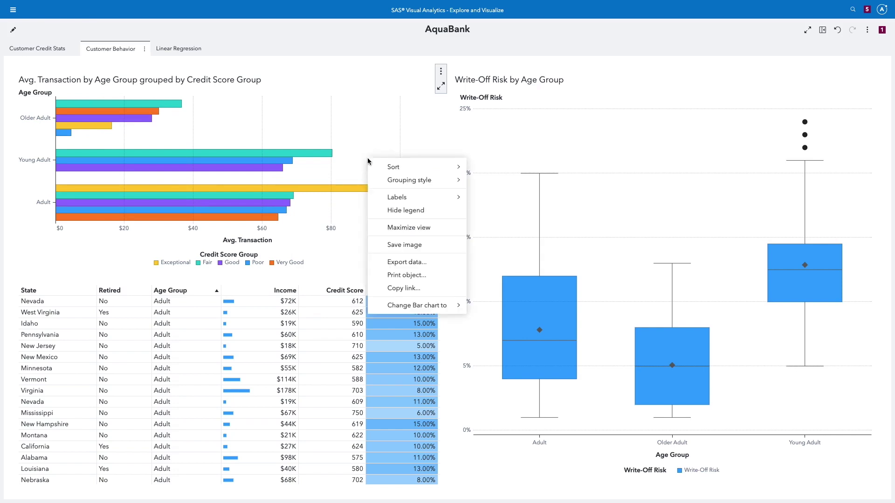
pyautogui.click(348, 138)
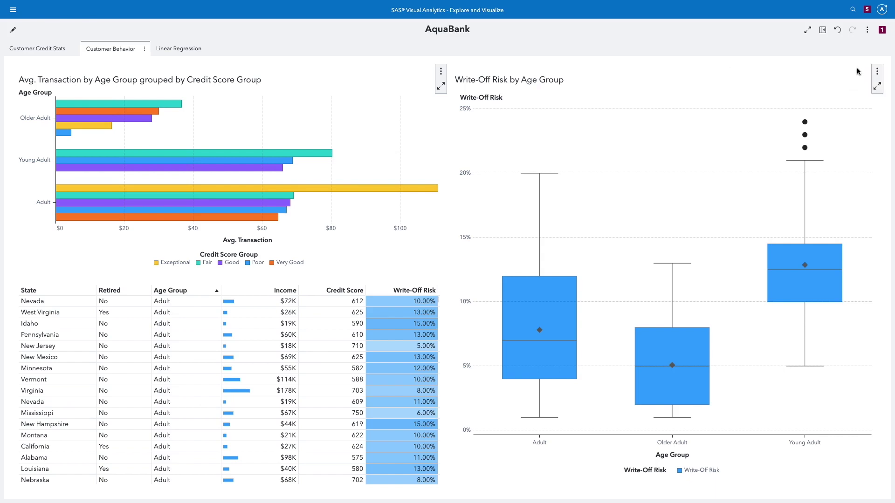
# Restore the report's default state and return to the Customer Behavior page.
pyautogui.click(868, 34)
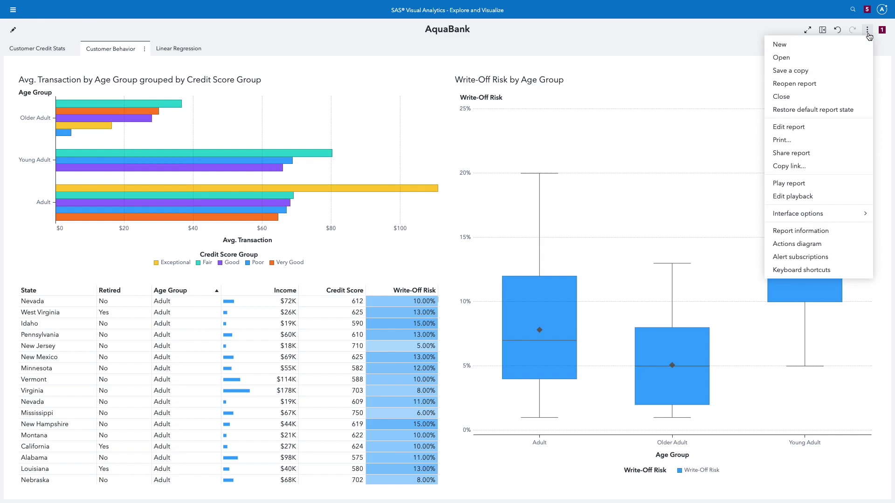
pyautogui.click(833, 109)
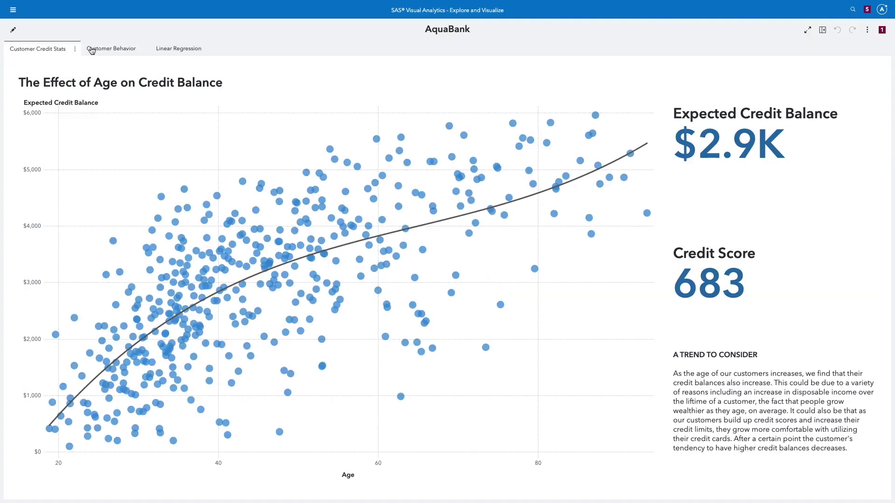
pyautogui.click(117, 49)
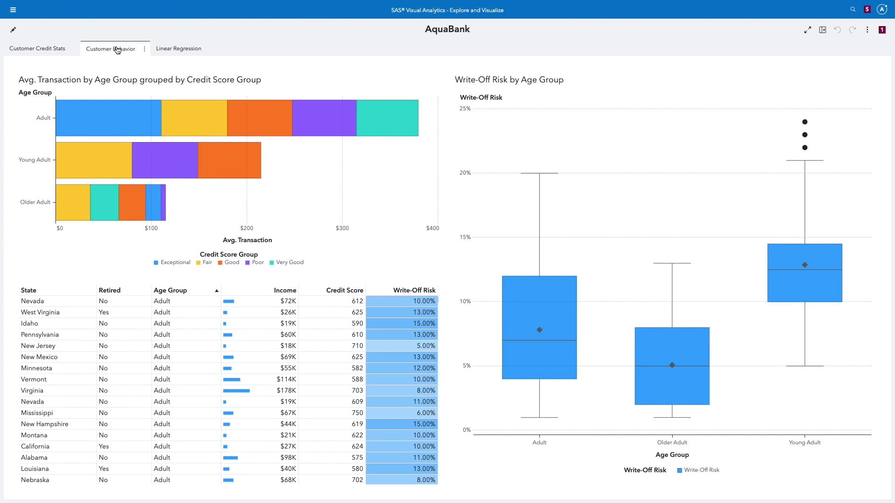
# Change the Avg. Transaction by Age Group bar chart to the recommended list table.
pyautogui.moveTo(237, 177)
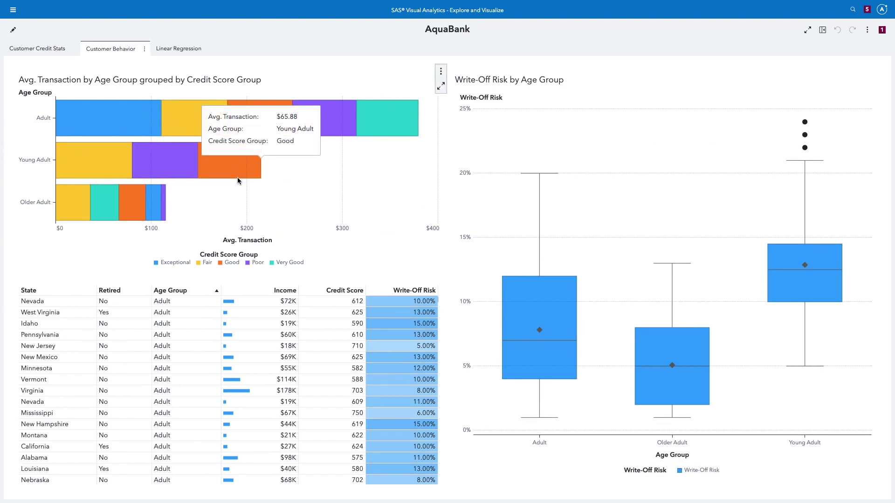
pyautogui.rightClick(306, 177)
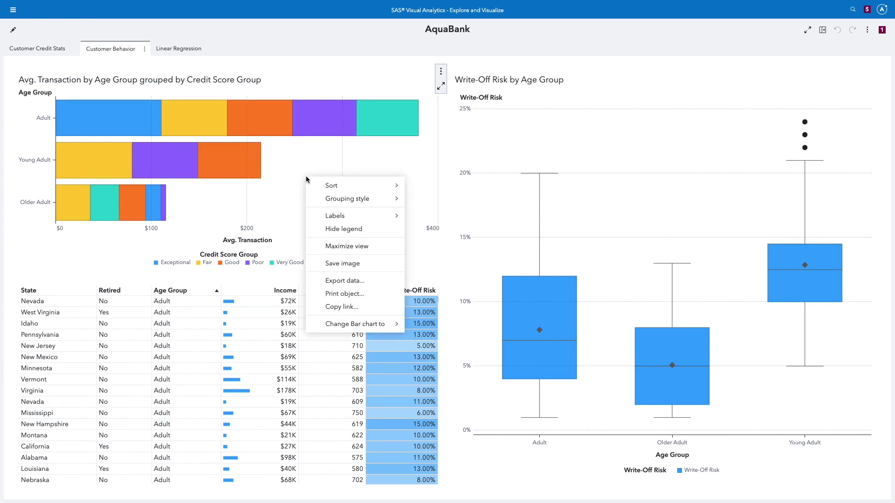
pyautogui.moveTo(355, 325)
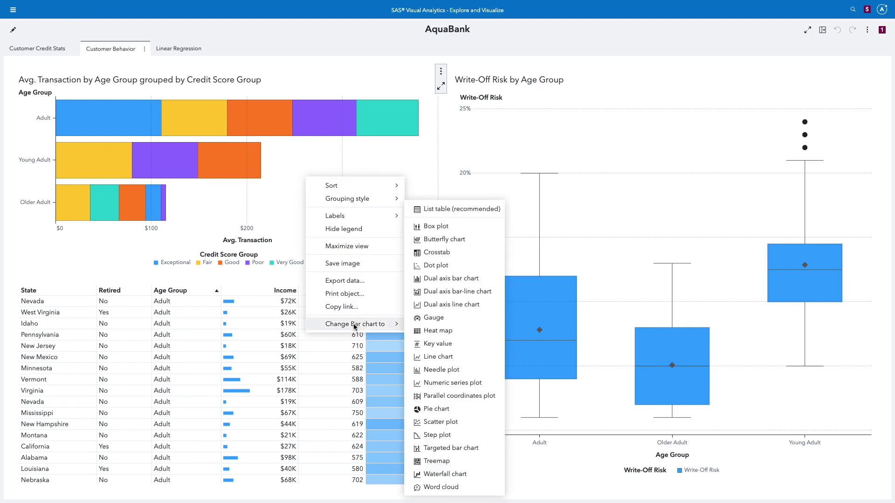
pyautogui.click(443, 210)
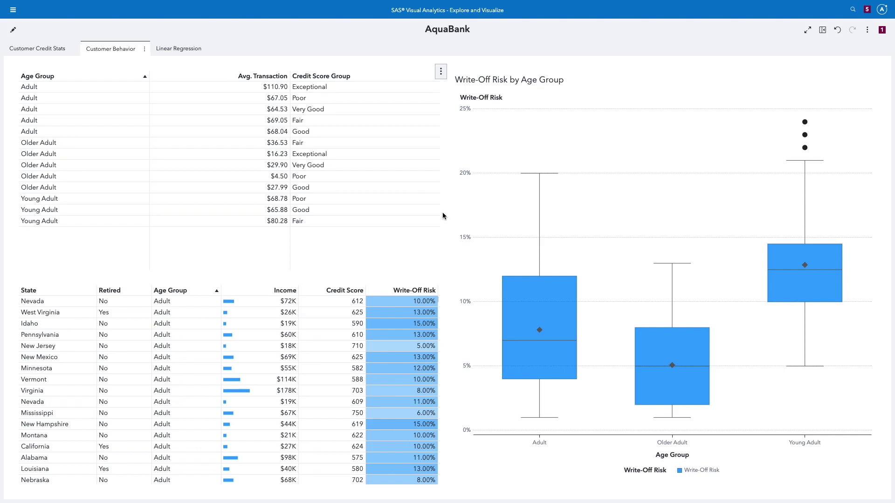
# Add a bar cell graph to the Avg. Transaction column of the new list table.
pyautogui.rightClick(232, 130)
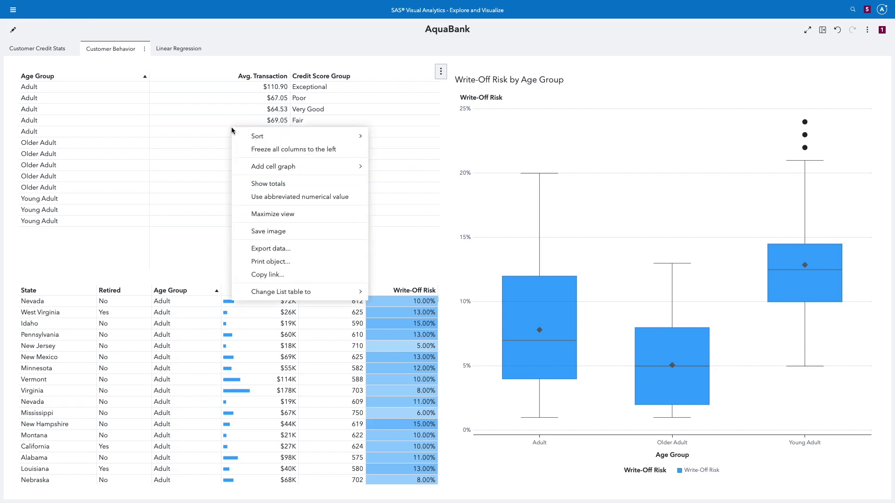
pyautogui.moveTo(251, 166)
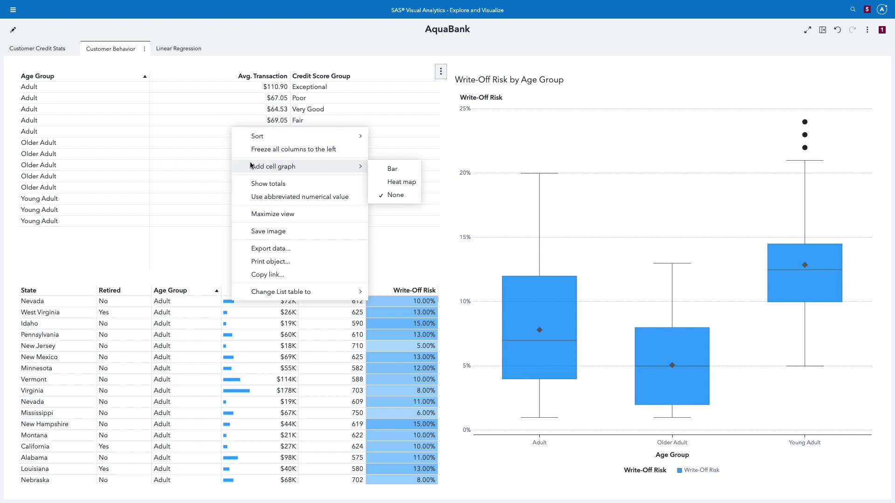
pyautogui.click(385, 171)
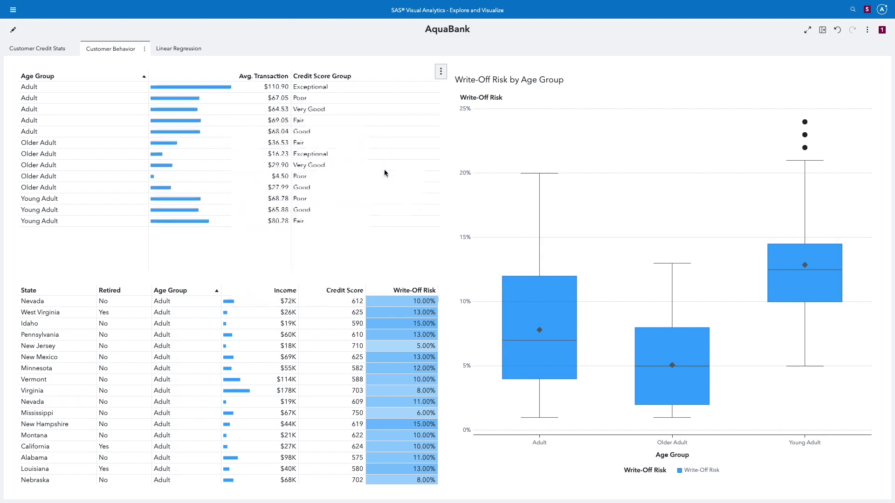
pyautogui.moveTo(260, 169)
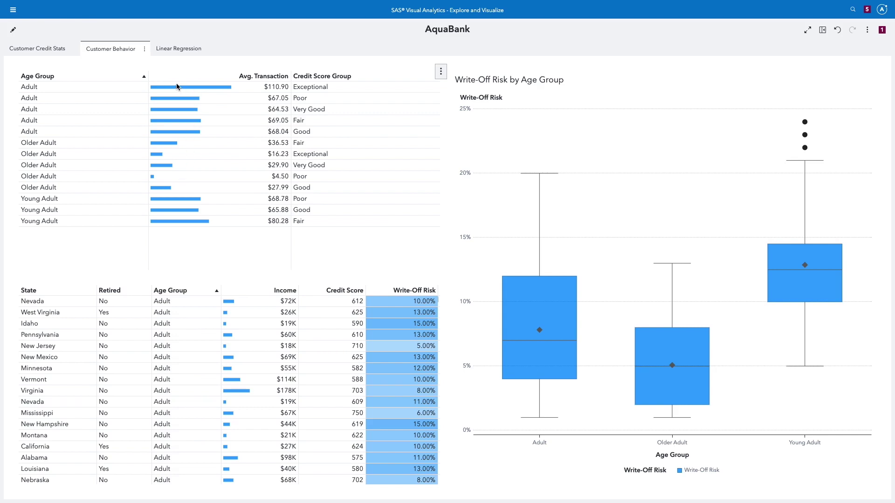
pyautogui.moveTo(223, 216)
# Save a copy of the customized report.
pyautogui.click(868, 31)
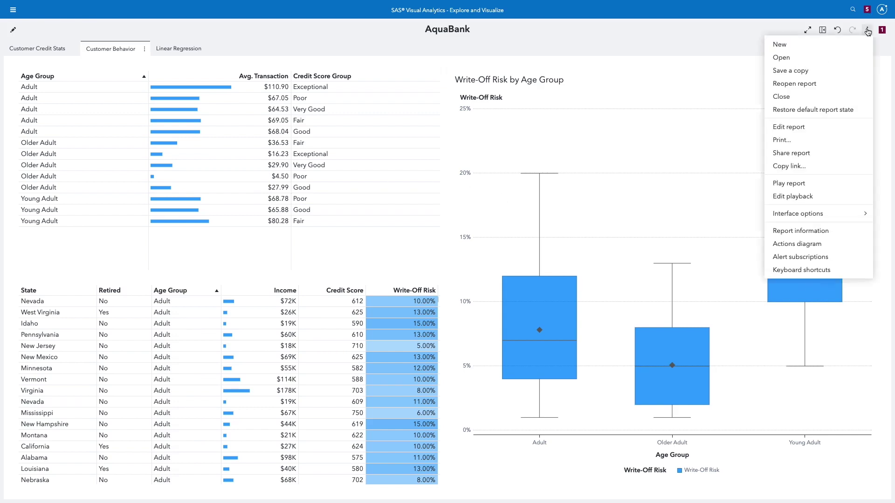
pyautogui.click(815, 72)
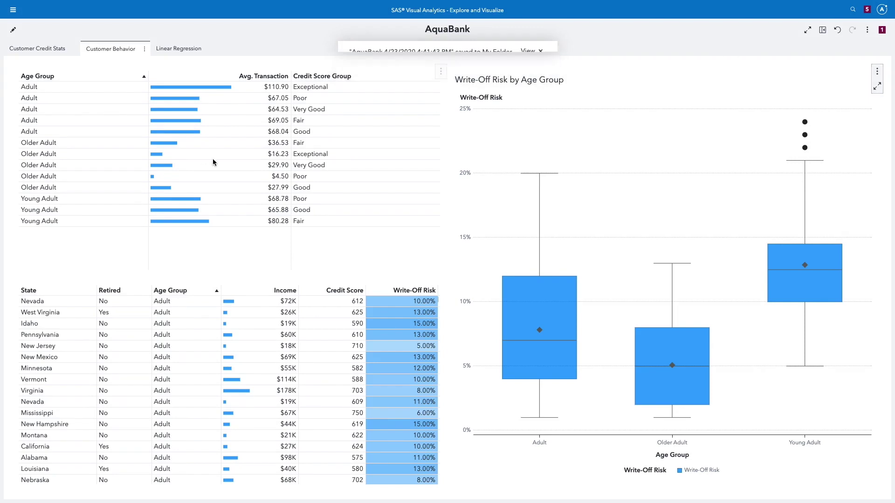
# Freeze the columns up to Avg. Transaction in the list table and change the Write-Off Risk box plot to the recommended bar chart.
pyautogui.rightClick(244, 138)
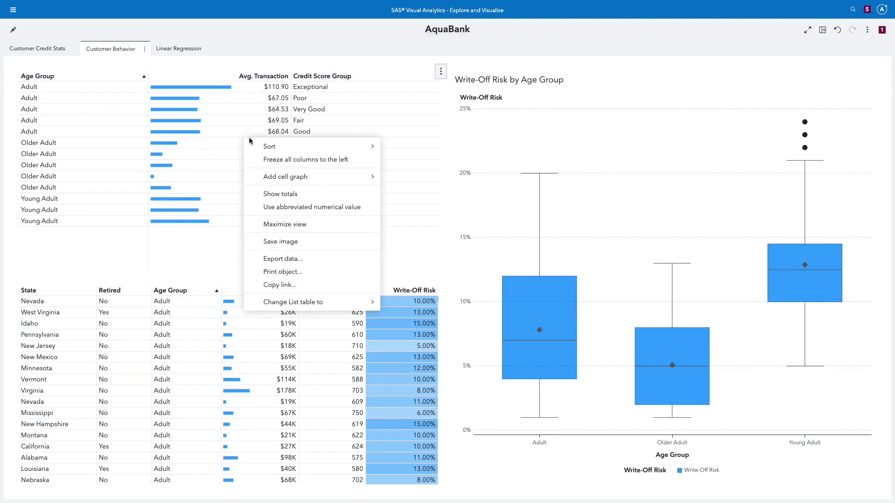
pyautogui.click(340, 159)
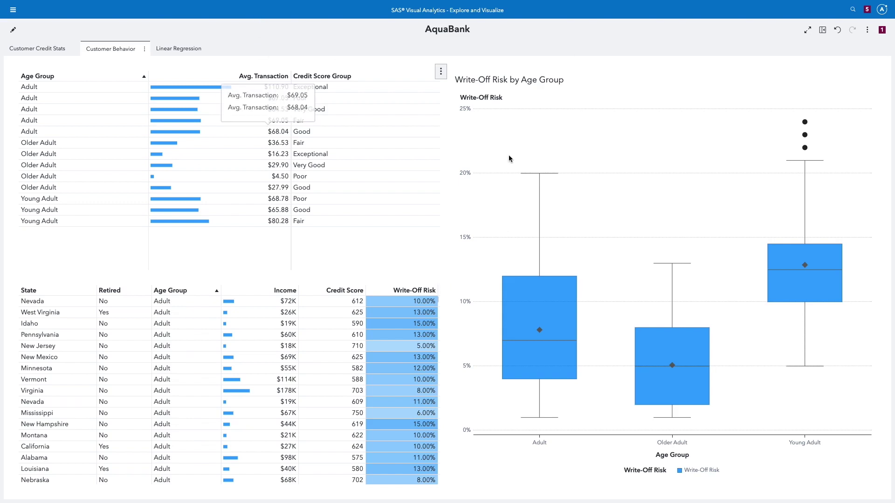
pyautogui.rightClick(556, 189)
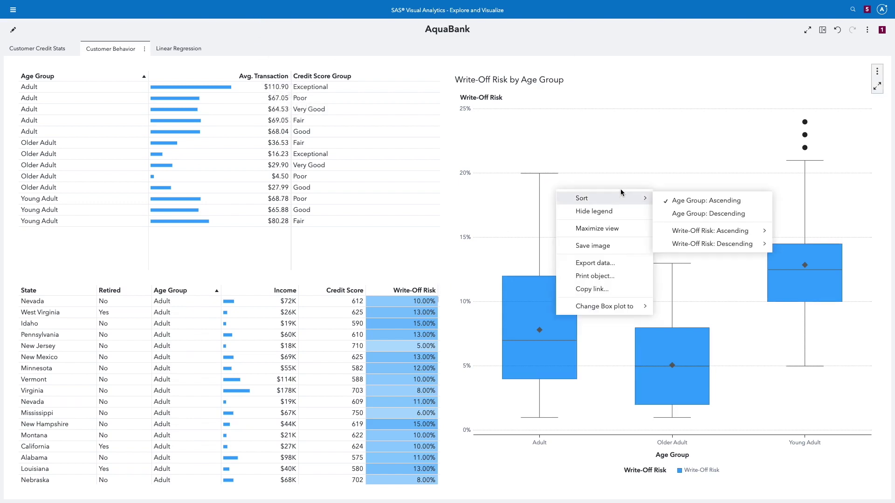
pyautogui.moveTo(623, 308)
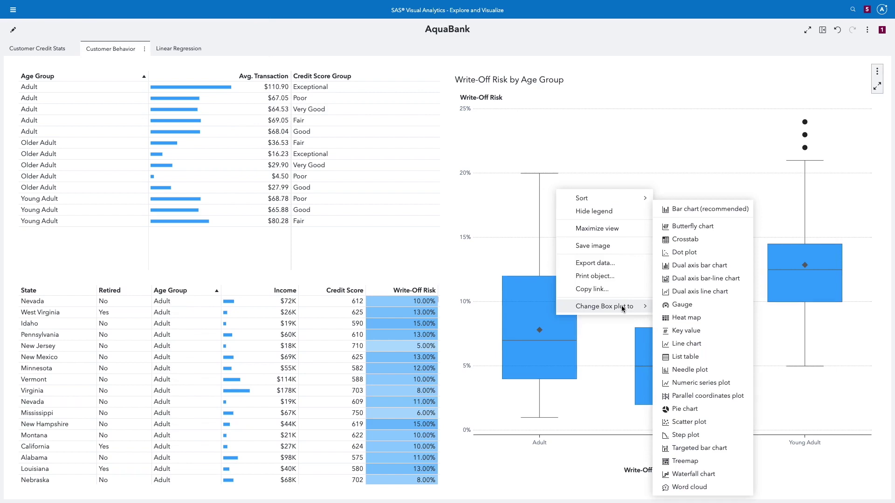
pyautogui.click(690, 211)
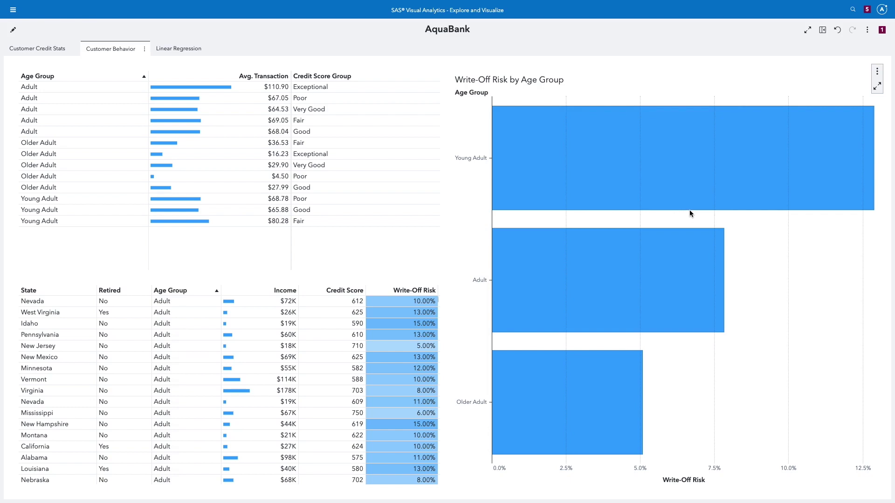
# Edit the AquaBank report, set its viewer customization capability level to Data edits, and save the report.
pyautogui.click(14, 32)
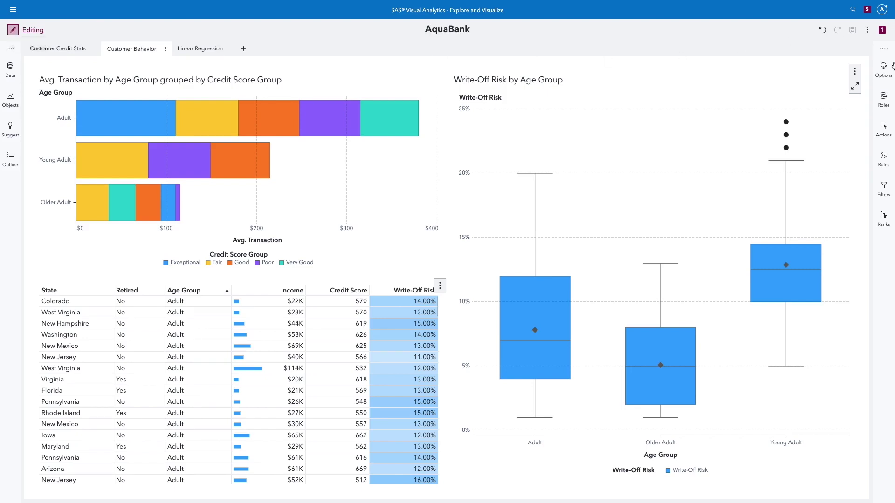
pyautogui.click(889, 71)
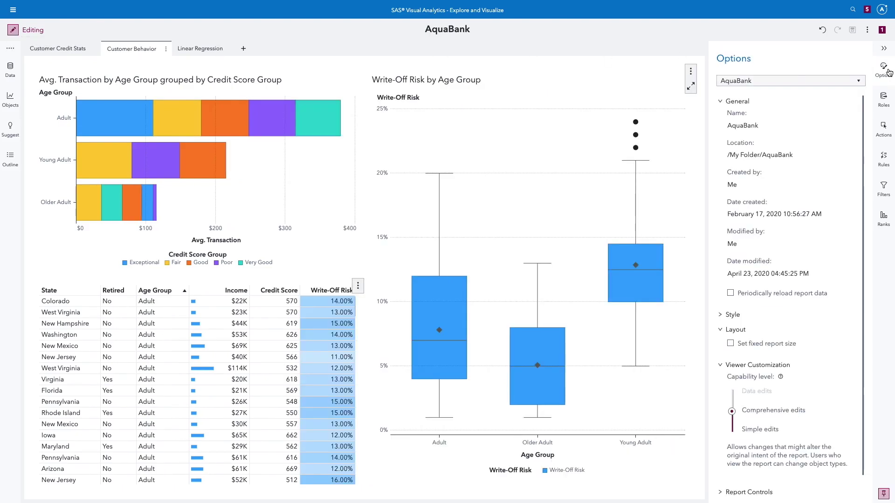
pyautogui.scroll(-1, 850, 362)
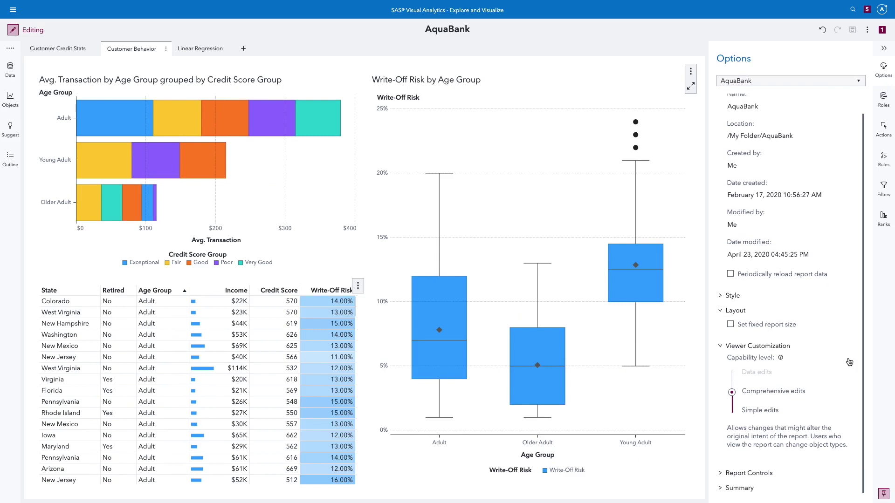
pyautogui.click(732, 393)
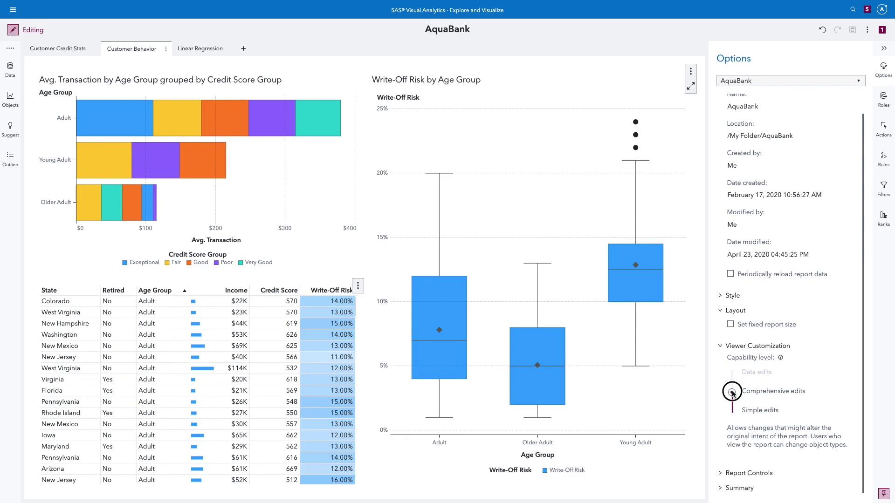
pyautogui.moveTo(733, 393); pyautogui.dragTo(736, 366)
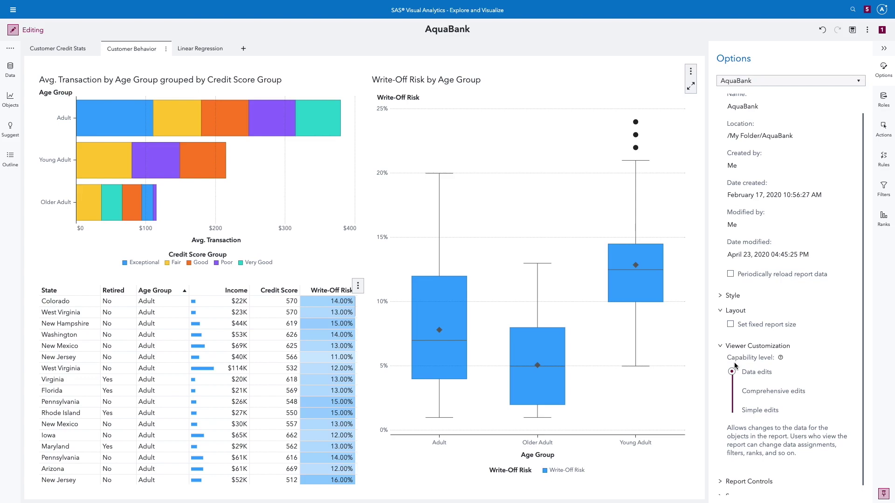
pyautogui.click(853, 31)
# Leave editing mode and replace Age Group with Mobile Use in the Write-Off Risk box plot.
pyautogui.click(12, 36)
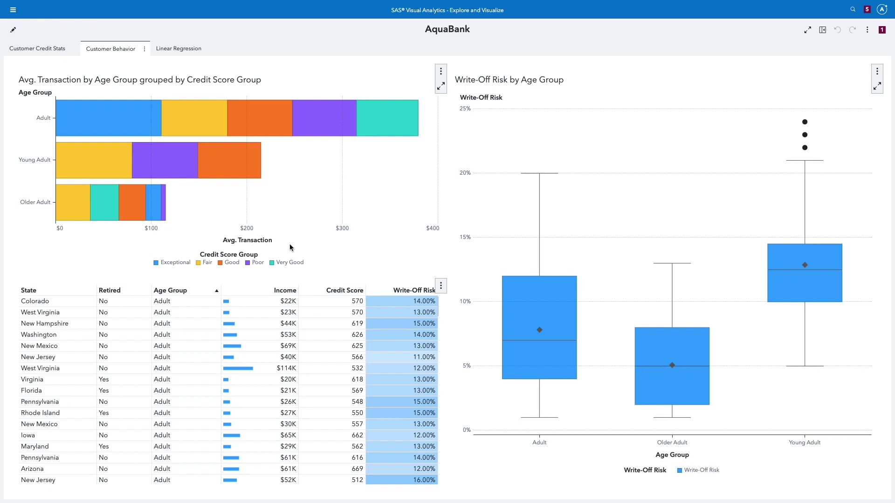
pyautogui.rightClick(674, 458)
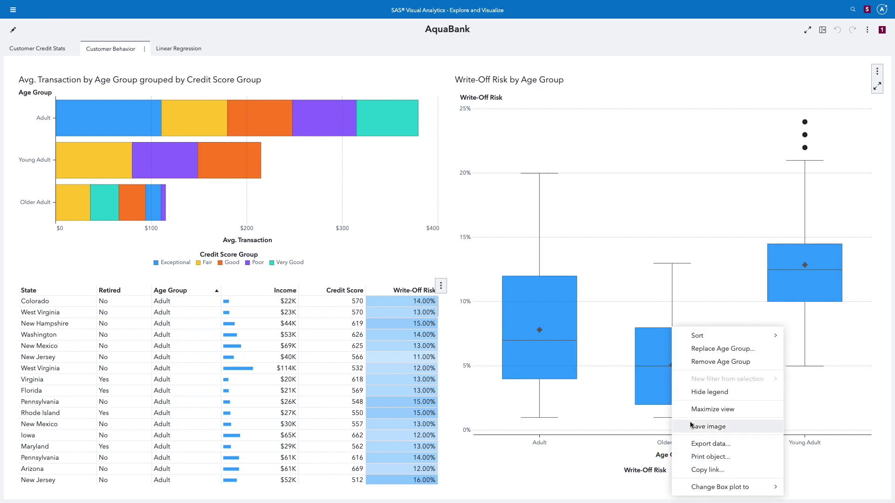
pyautogui.click(741, 353)
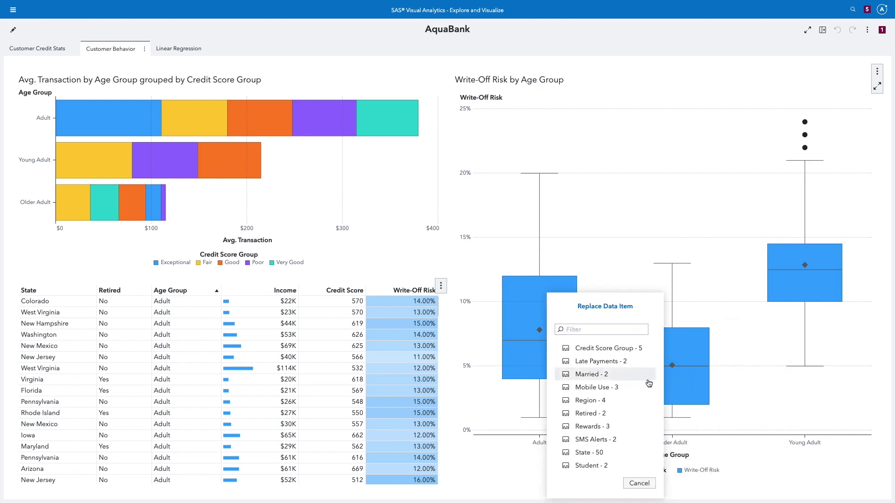
pyautogui.click(592, 388)
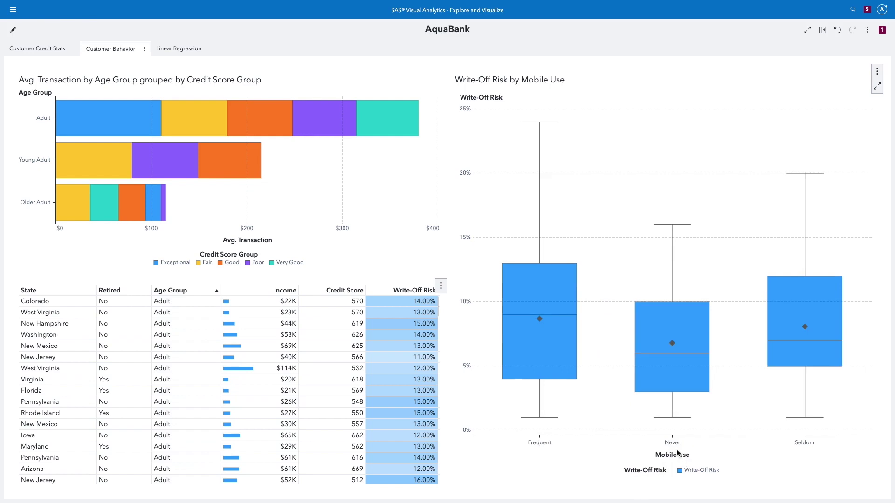
pyautogui.moveTo(541, 303)
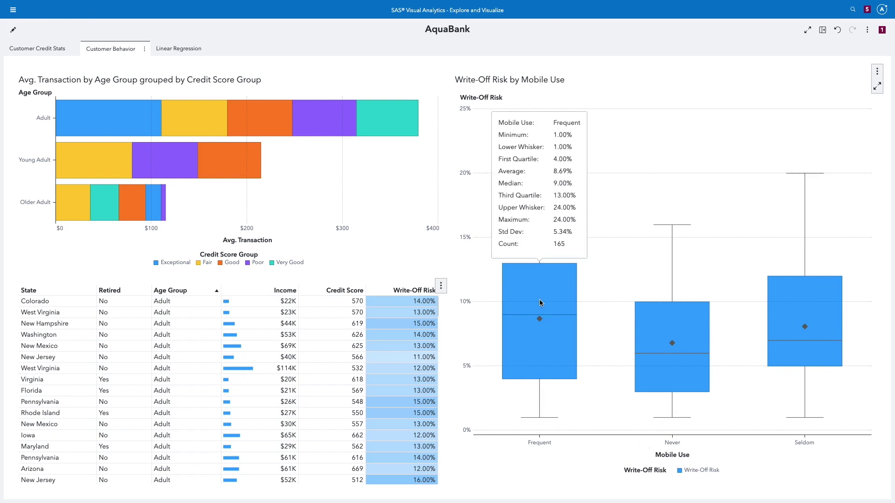
pyautogui.moveTo(672, 380)
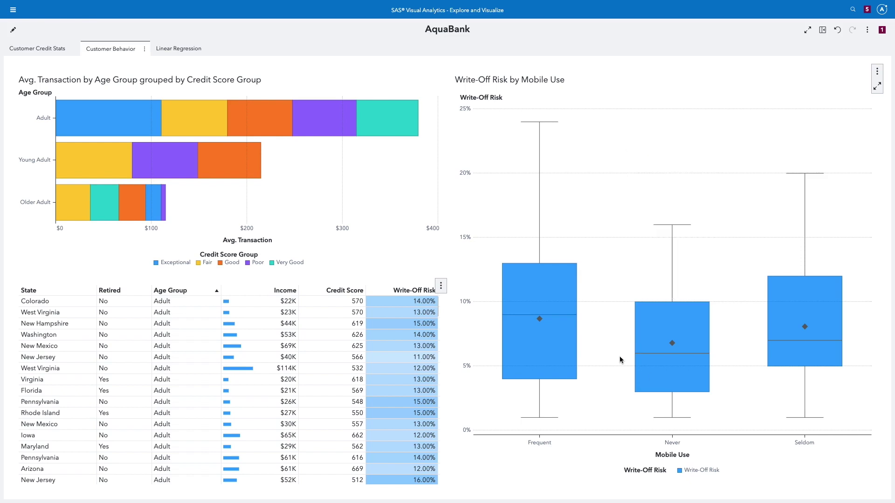
# Sort the list table by Credit Score in ascending order and widen its Write-Off Risk filter to 1.00% to 24.00%.
pyautogui.click(316, 288)
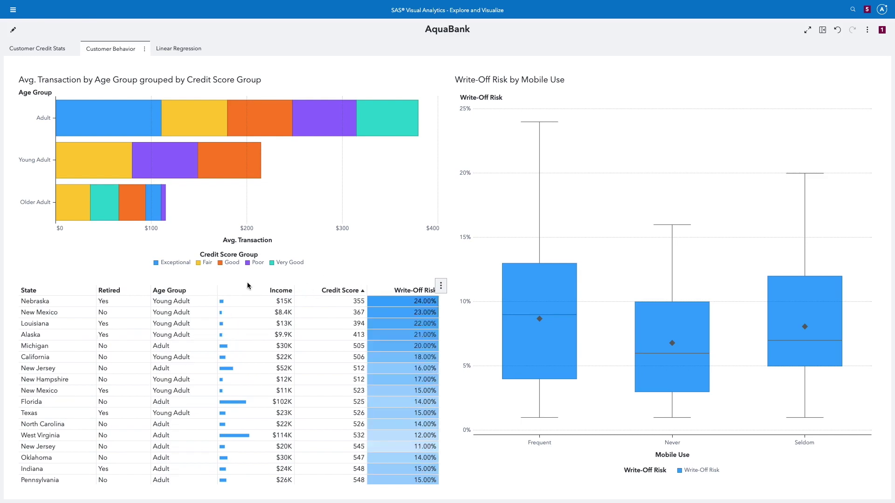
pyautogui.moveTo(894, 123)
pyautogui.click(884, 133)
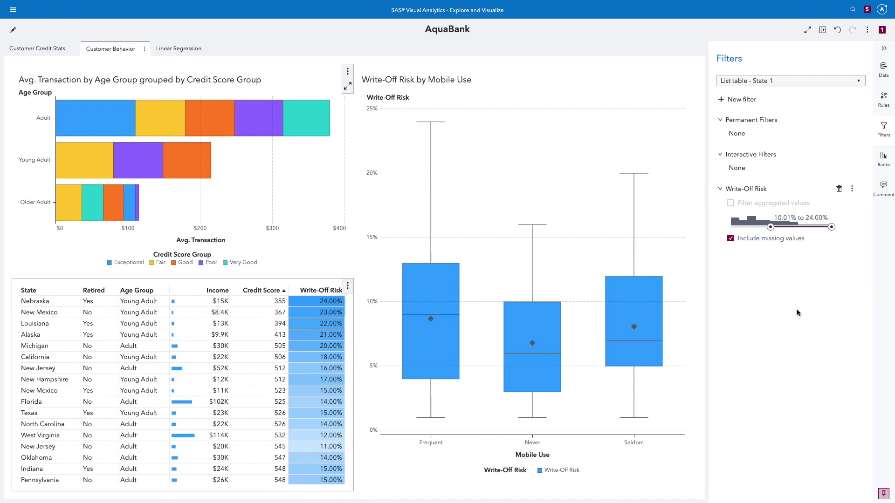
pyautogui.click(771, 228)
pyautogui.moveTo(771, 228); pyautogui.dragTo(770, 228)
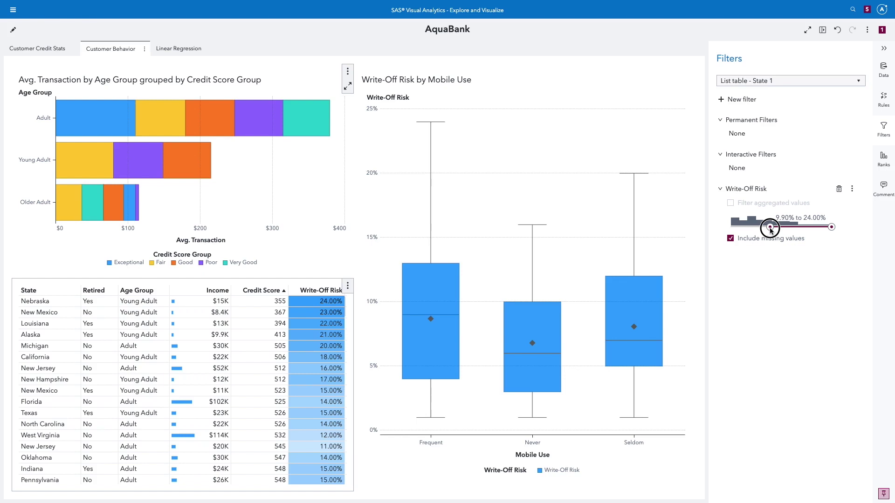
pyautogui.moveTo(771, 228); pyautogui.dragTo(718, 231)
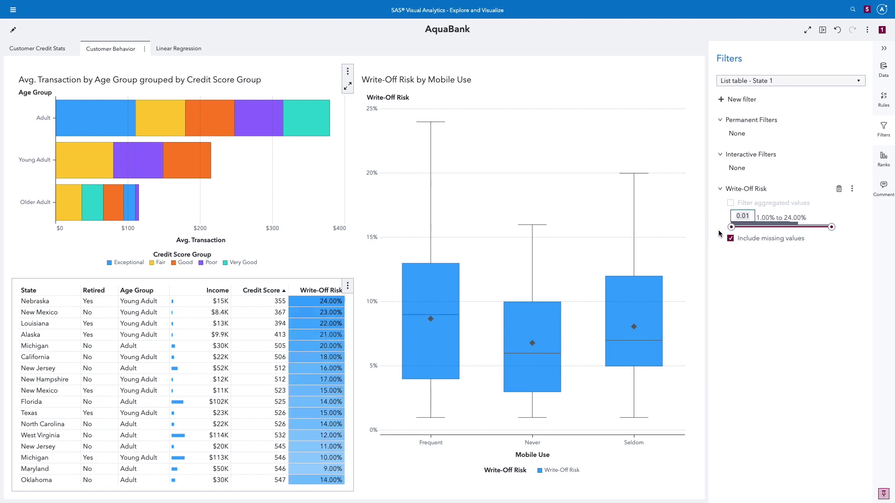
pyautogui.scroll(-10, 308, 409)
pyautogui.scroll(-10, 307, 409)
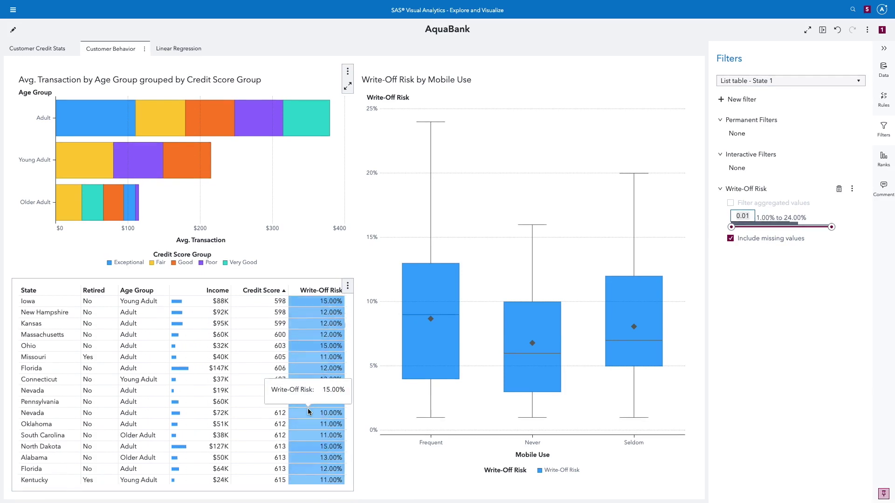
pyautogui.scroll(-10, 307, 408)
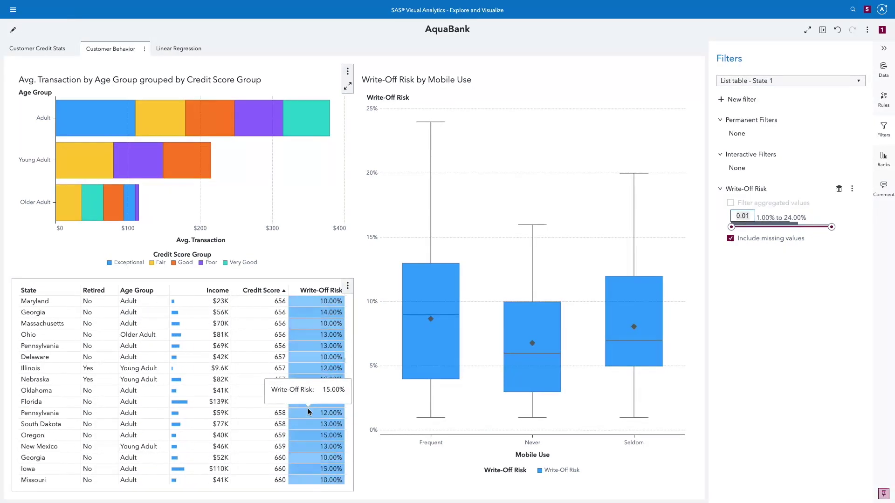
pyautogui.scroll(10, 308, 409)
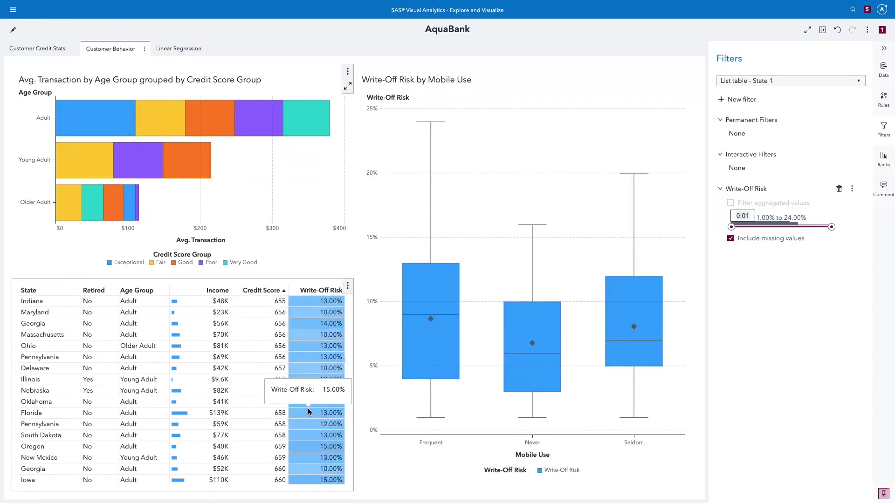
pyautogui.scroll(3, 307, 408)
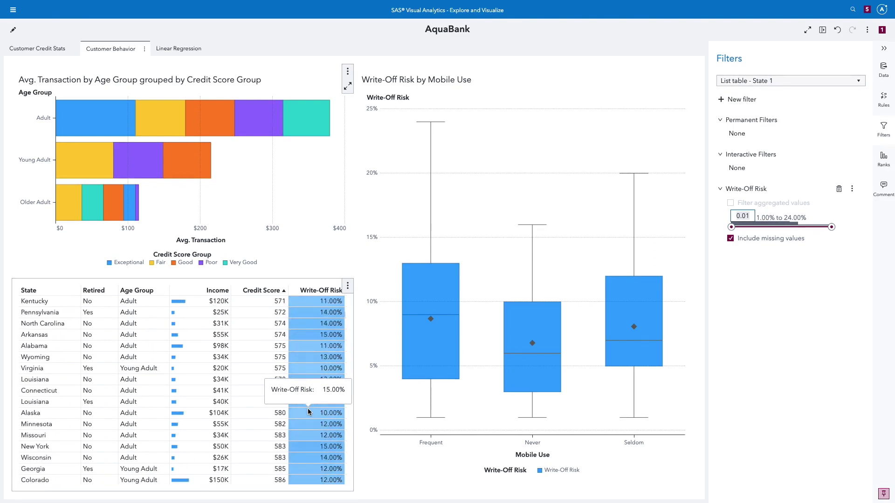